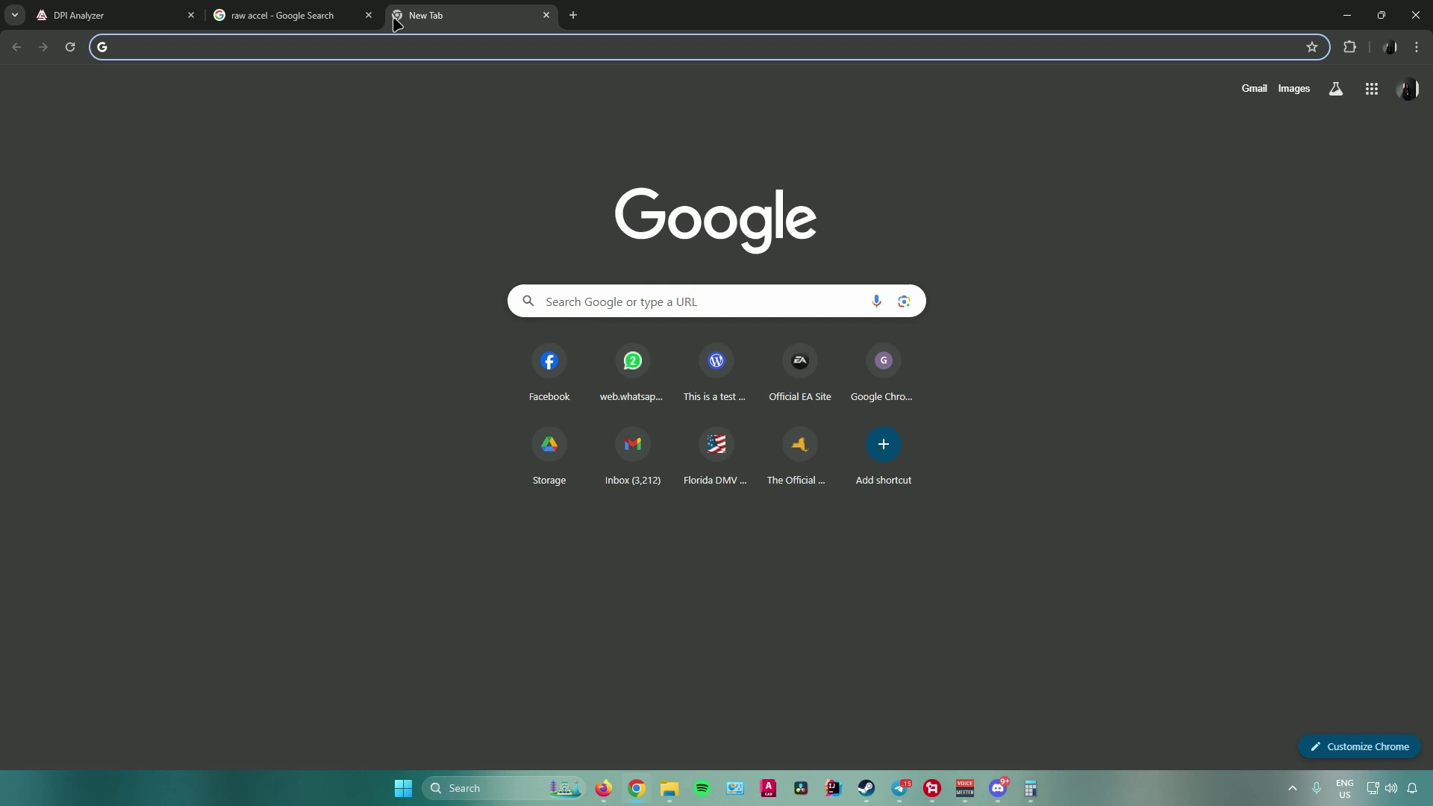
Switch Chrome to the DPI Analyzer tab on mouse-sensitivity.com
click(99, 19)
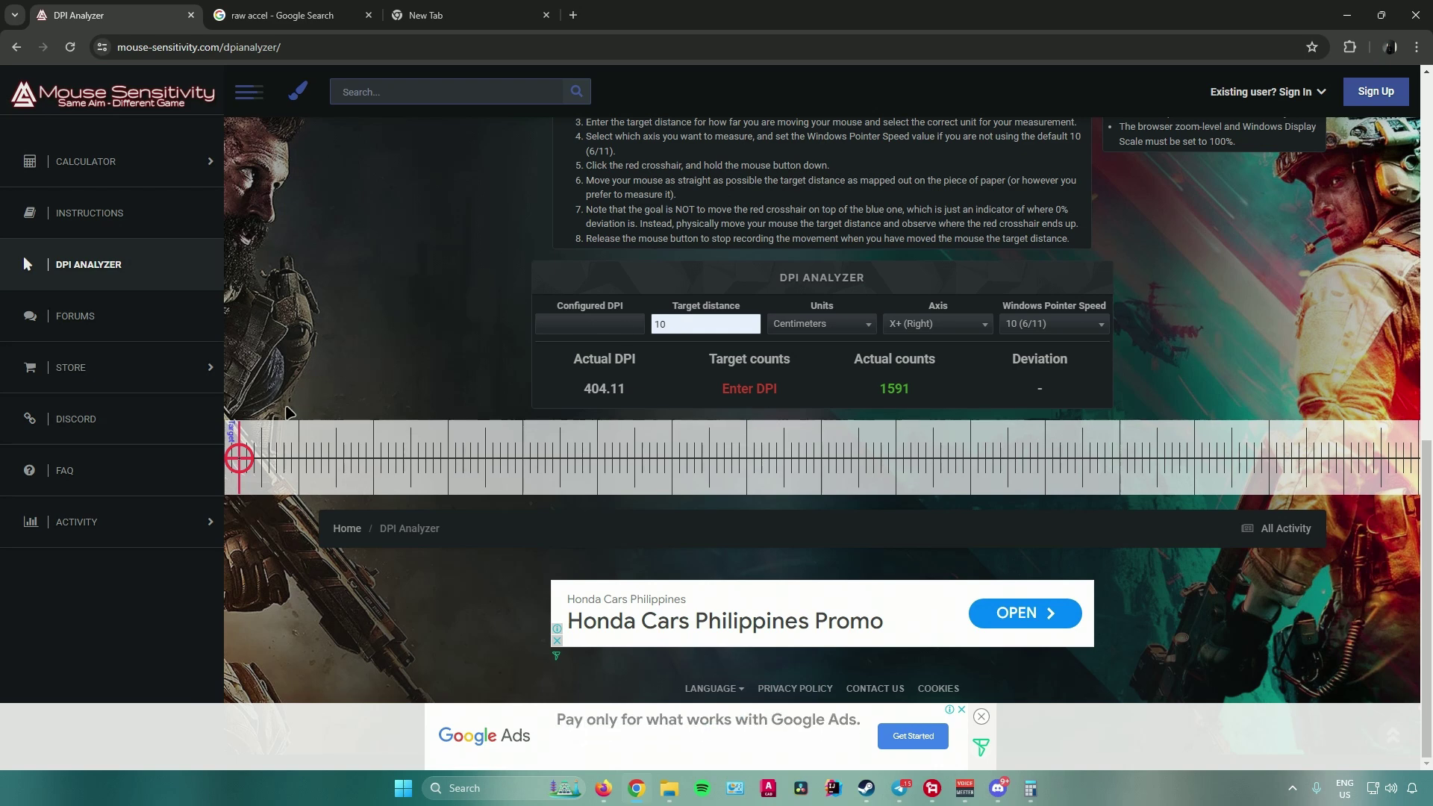
Drag the crosshair 10 cm right, recording 1599 counts and 406.15 actual DPI
drag(240, 457, 1386, 459)
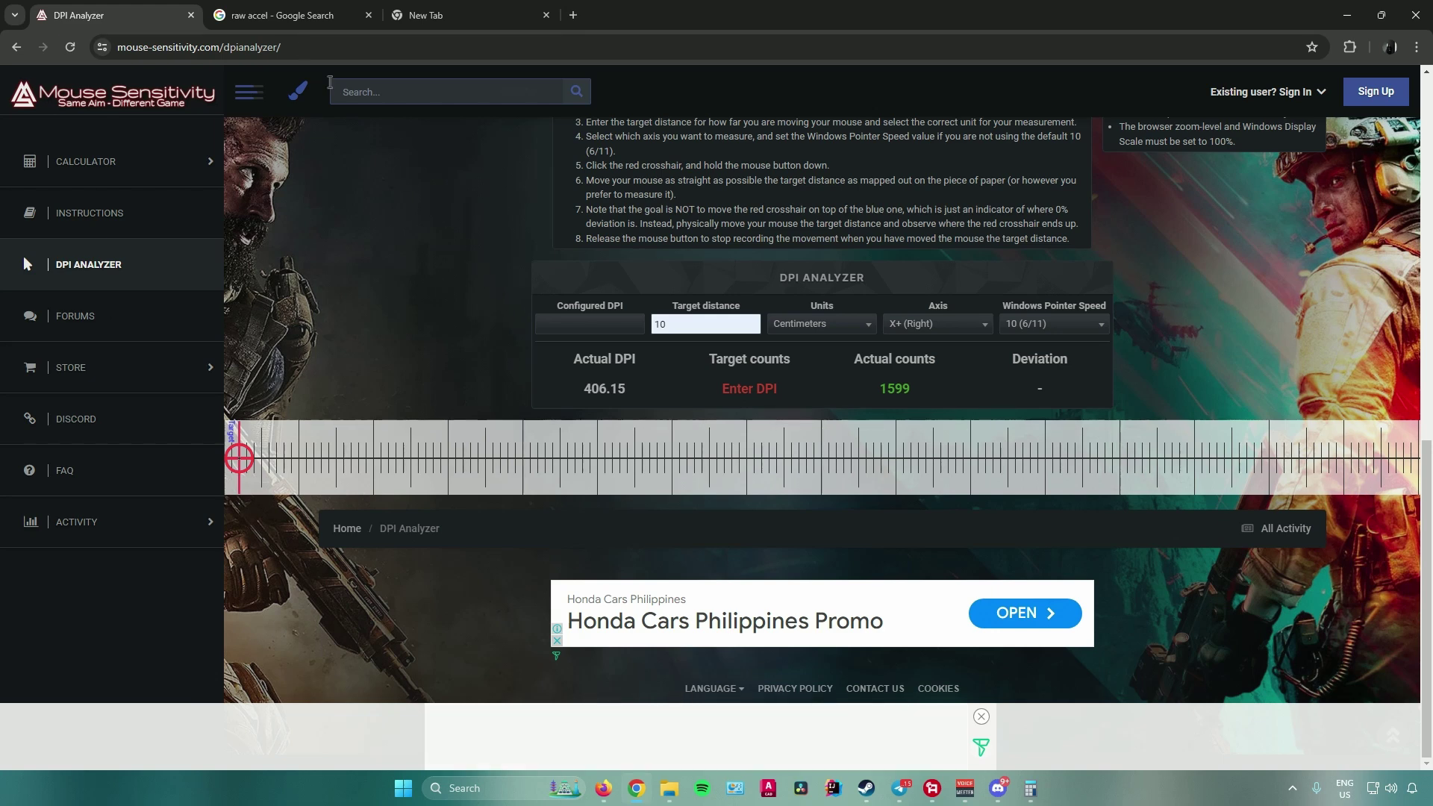
Go from the raw accel search results through the GitHub guide to the v1.6.1 Releases page
click(272, 16)
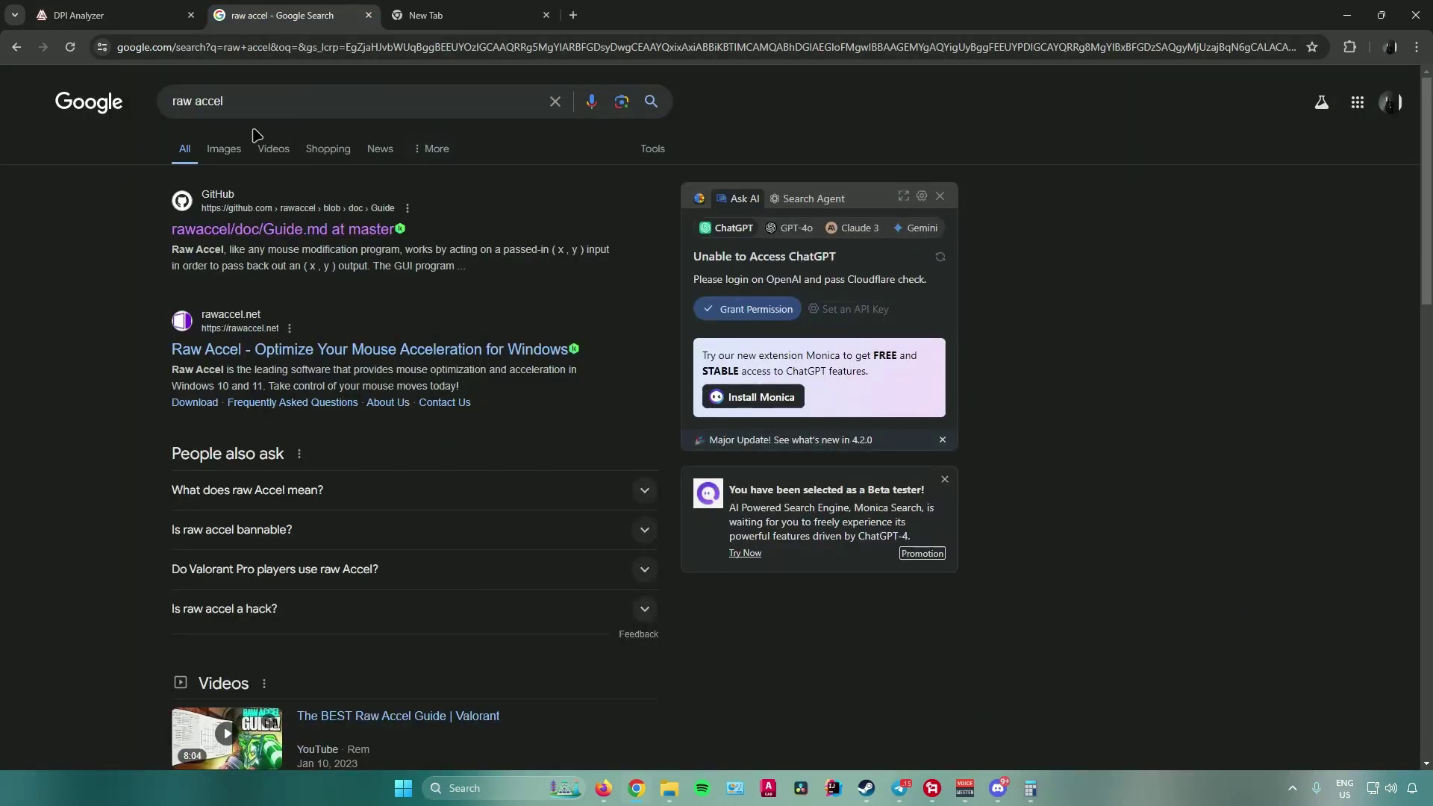
click(232, 231)
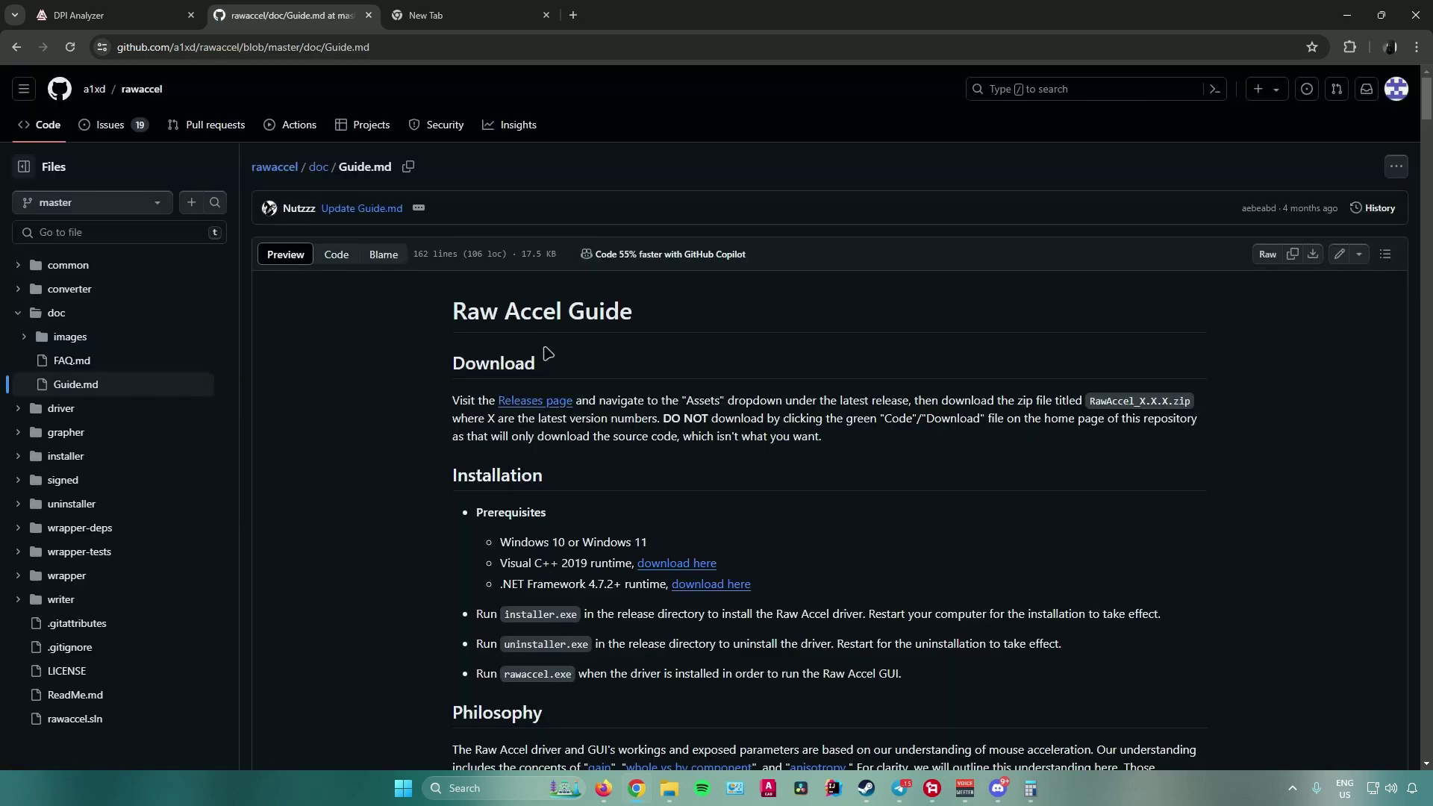
click(538, 401)
scroll(515, 593, down, 2)
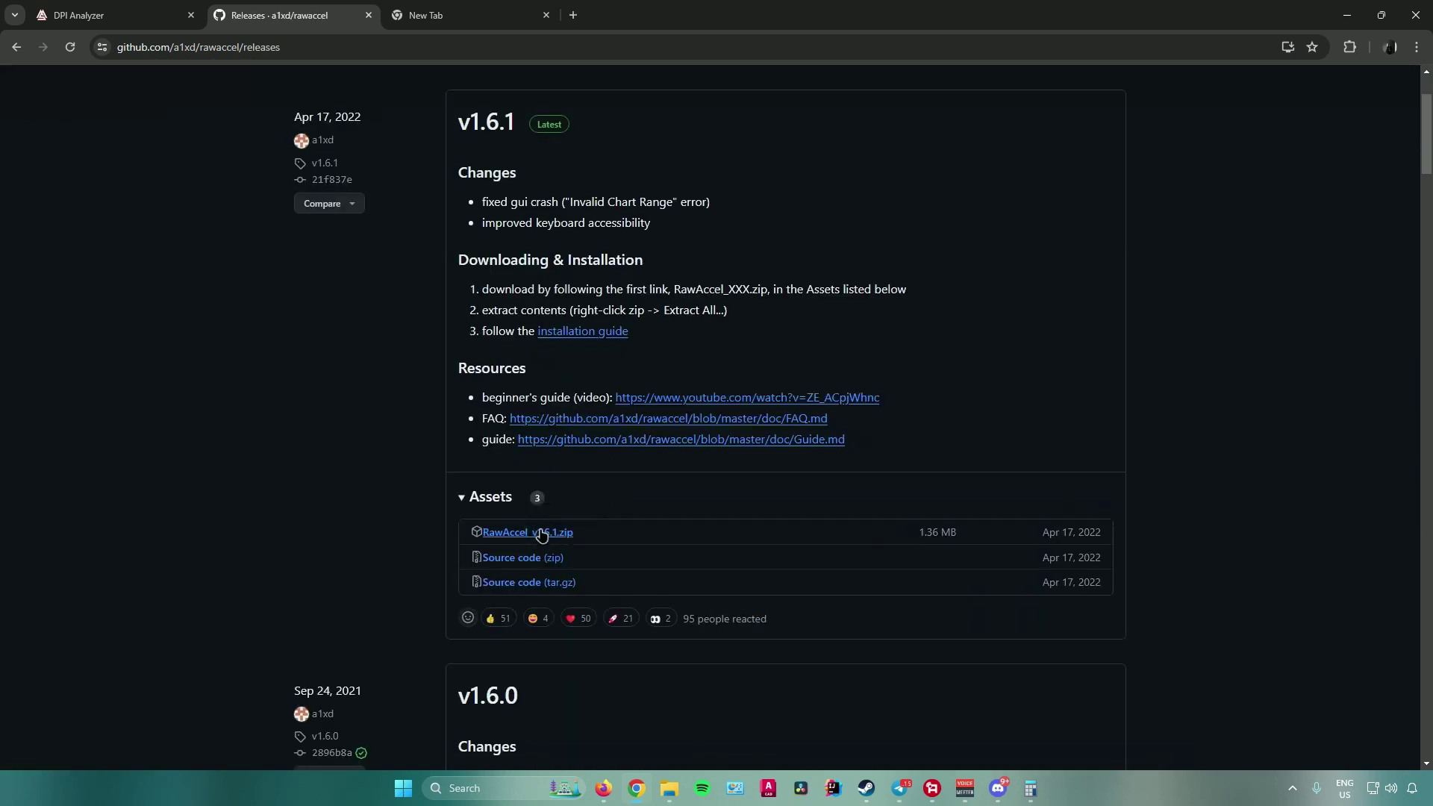
Restore the File Explorer window showing the extracted RawAccel folder
click(674, 796)
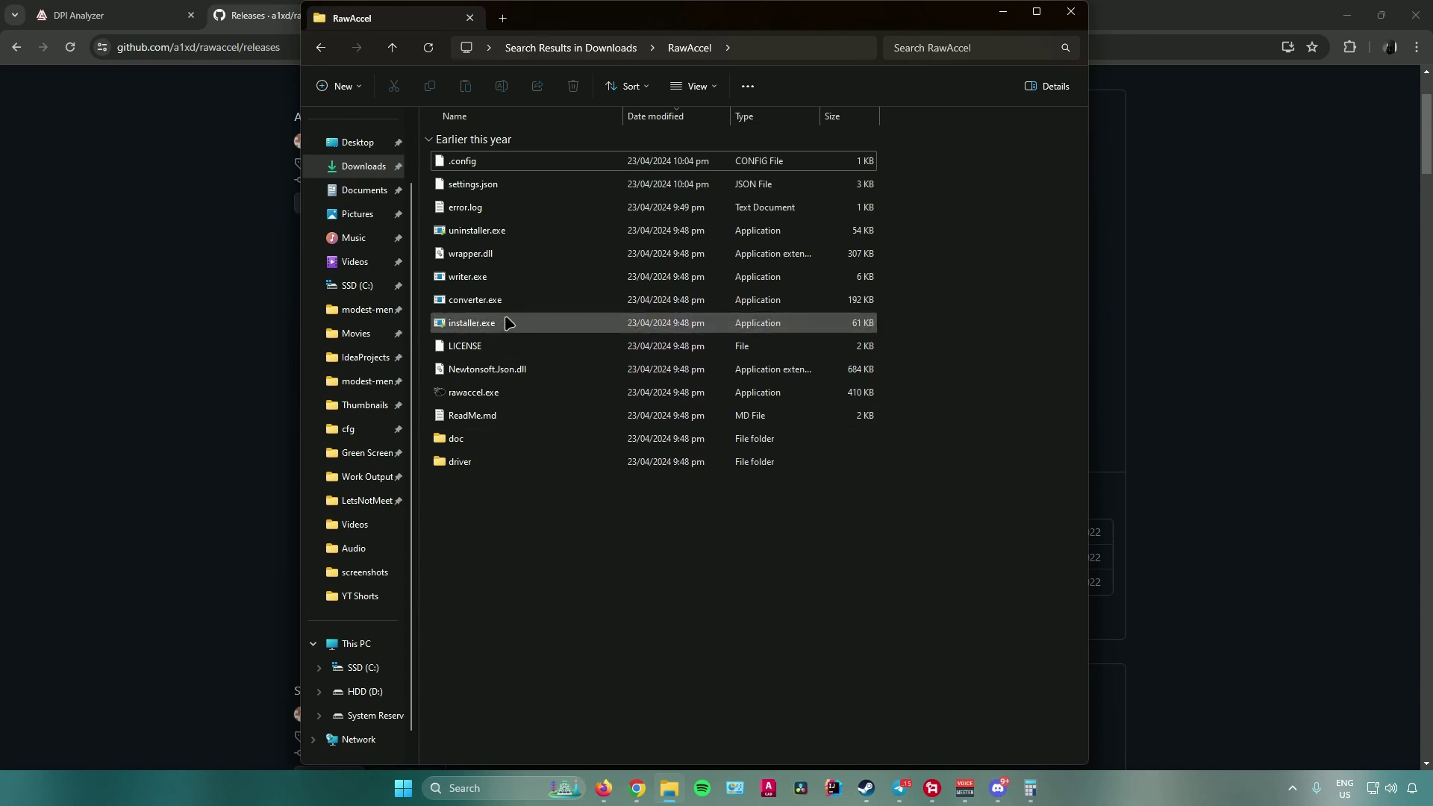
Run rawaccel.exe from the RawAccel folder to open its settings window
double_click(514, 393)
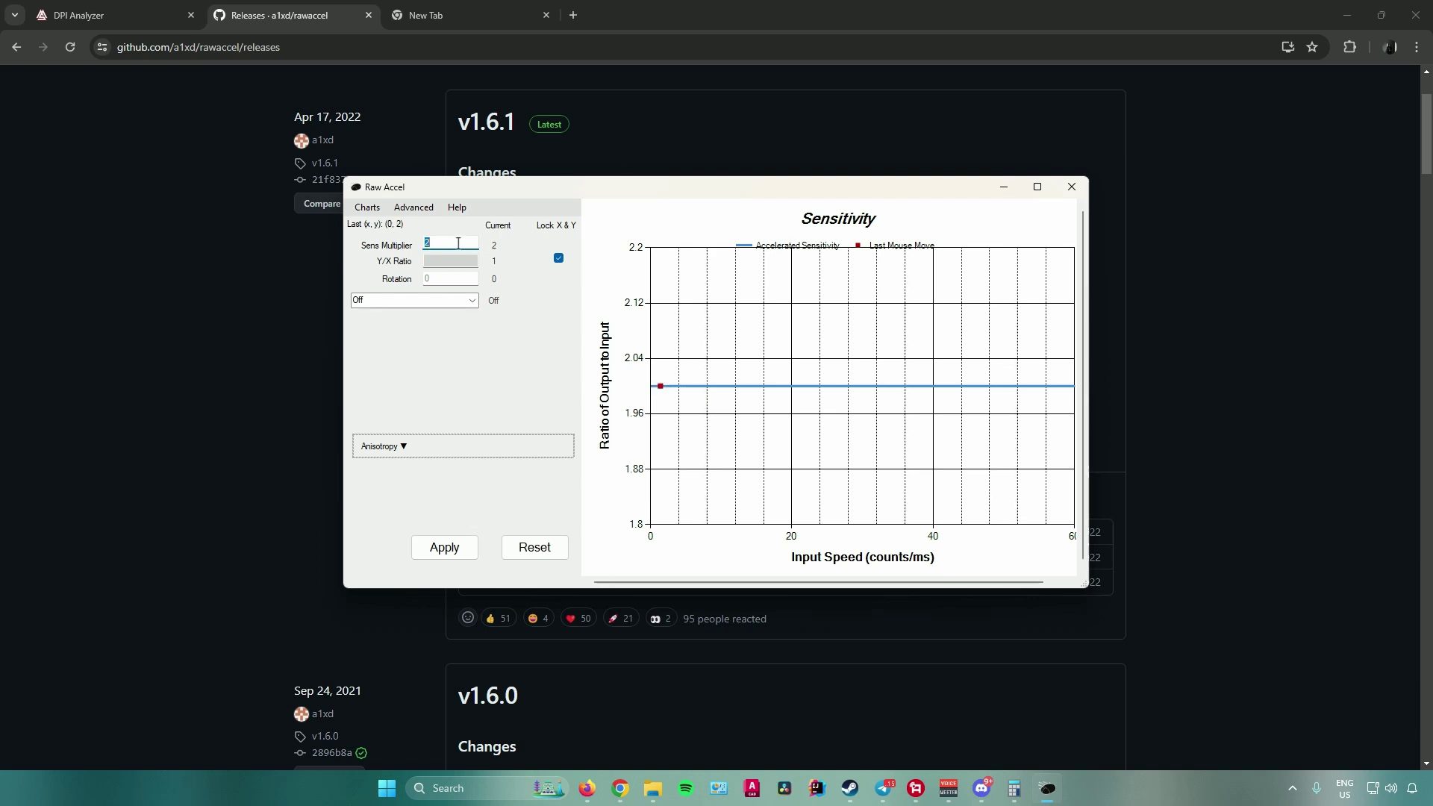
Move Calculator clear of Raw Accel and enter 1600 ÷
click(1016, 789)
mouse_move(388, 219)
mouse_down()
mouse_move(934, 284)
mouse_move(951, 234)
mouse_up()
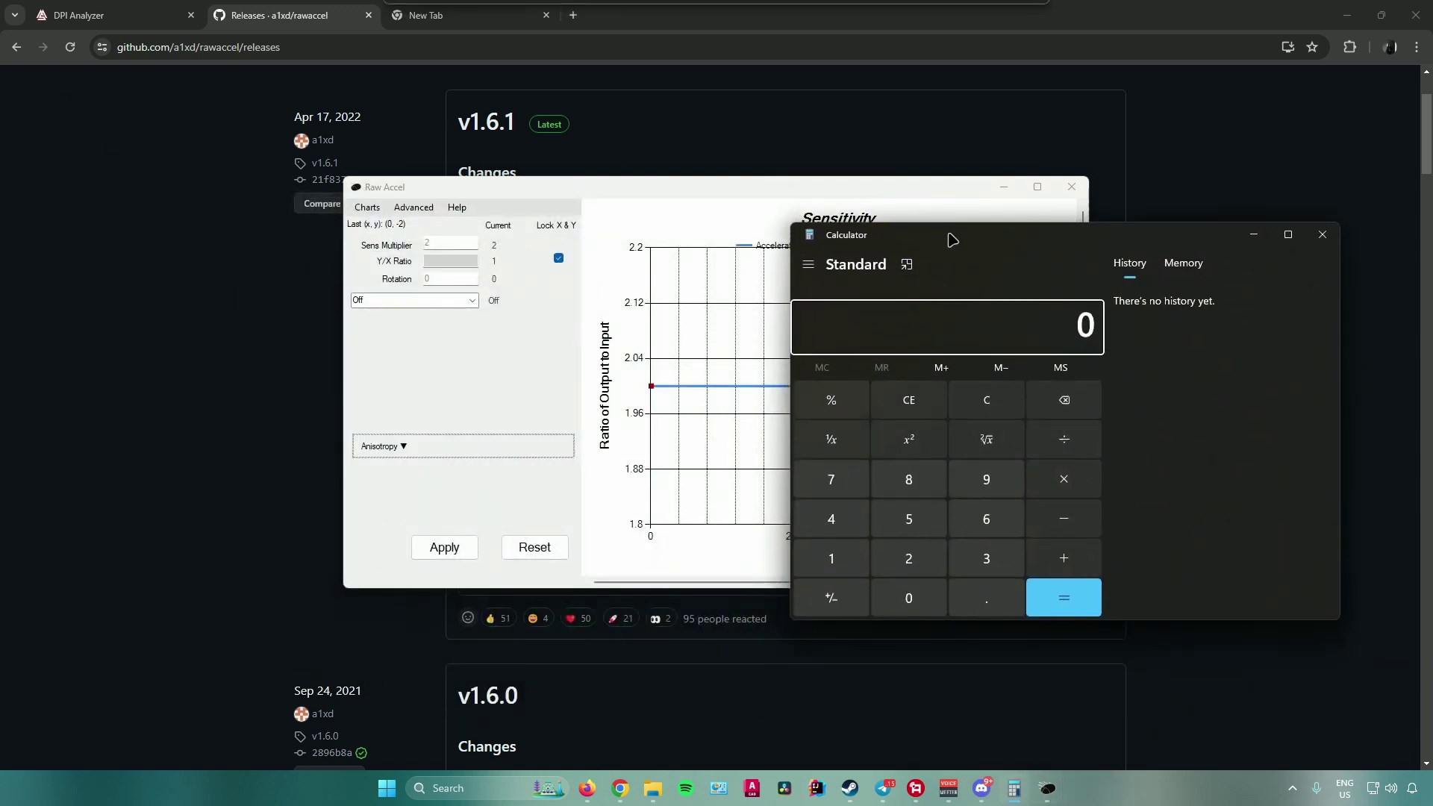
click(851, 557)
click(985, 522)
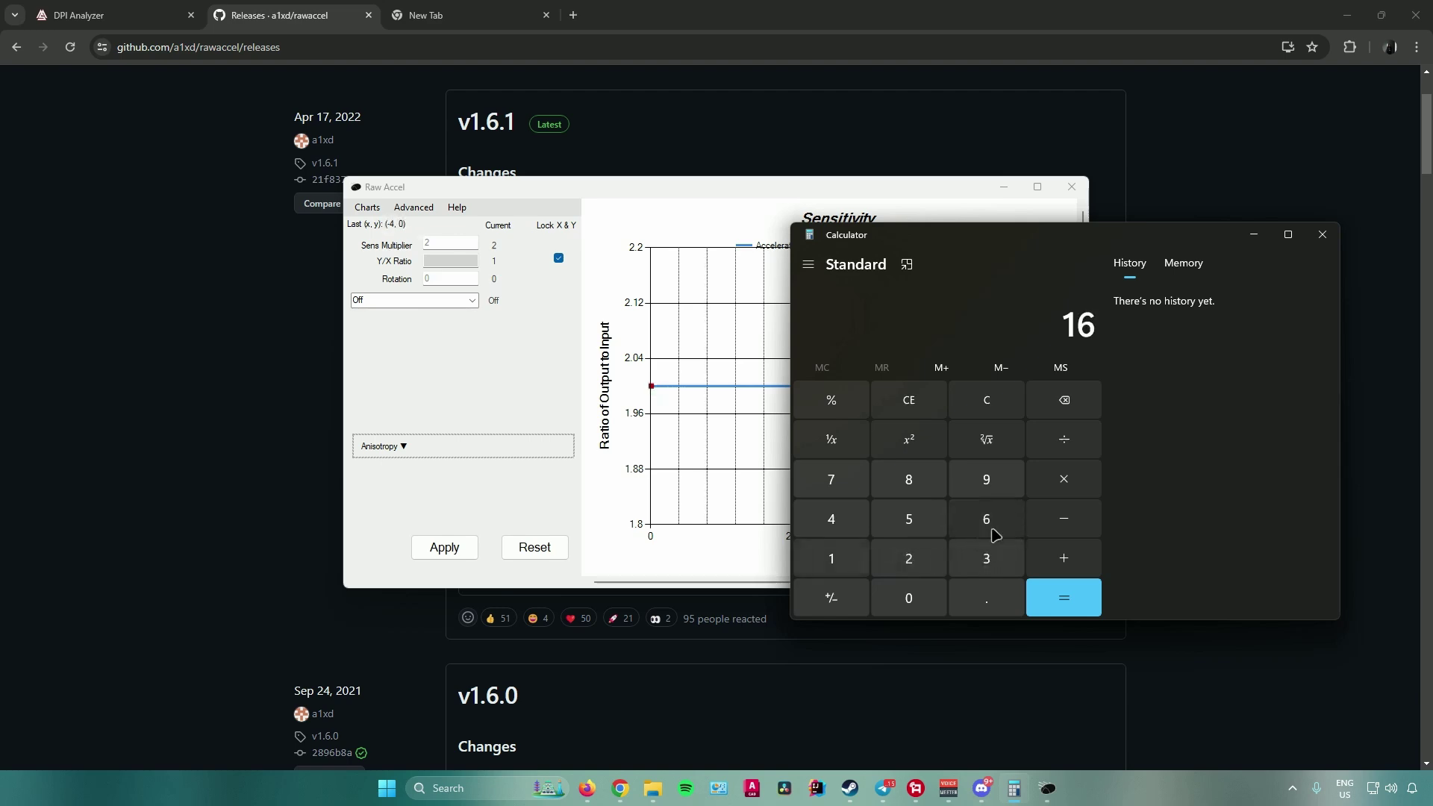
click(916, 597)
click(915, 597)
click(1060, 442)
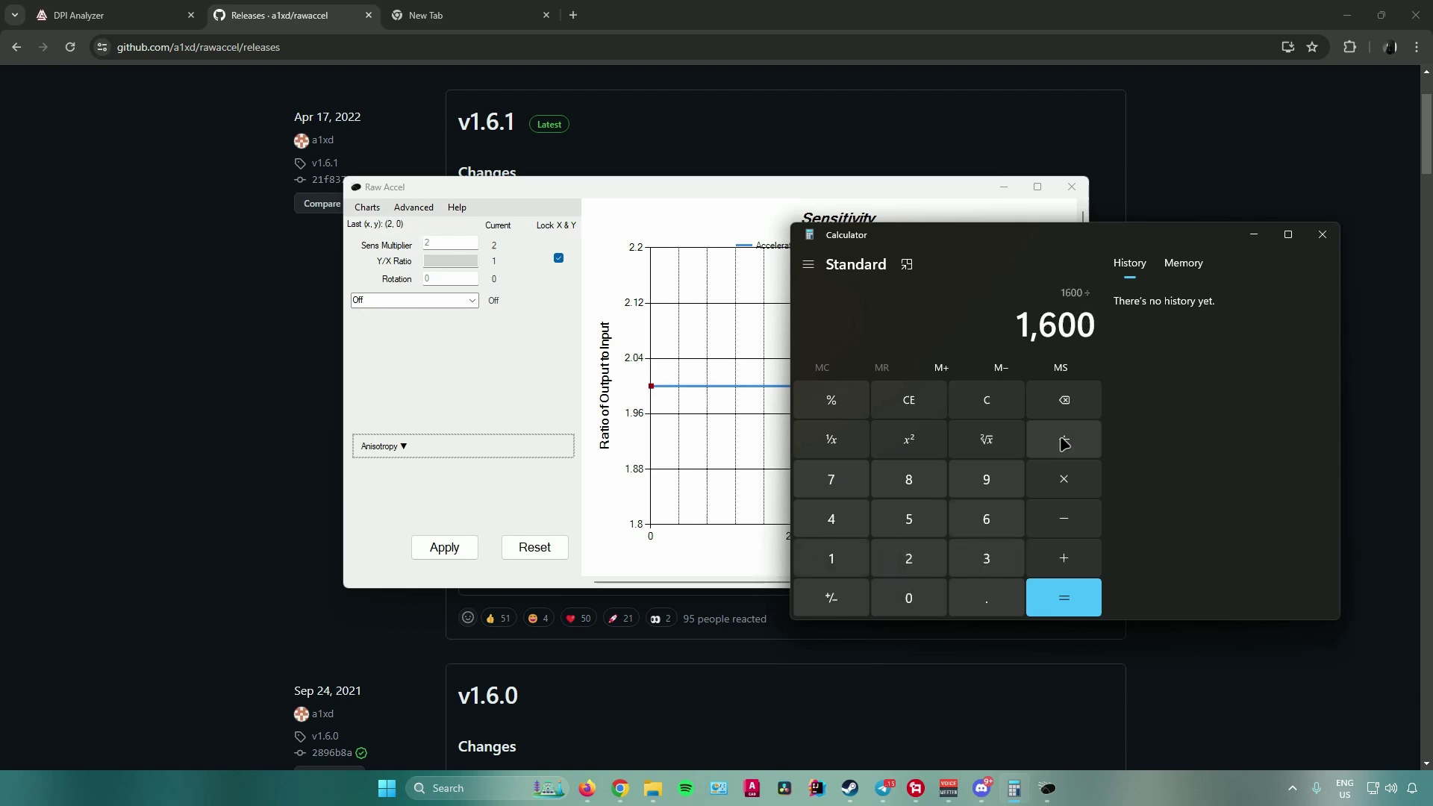
Check the measured DPI, then divide by 400 to get 4
click(84, 18)
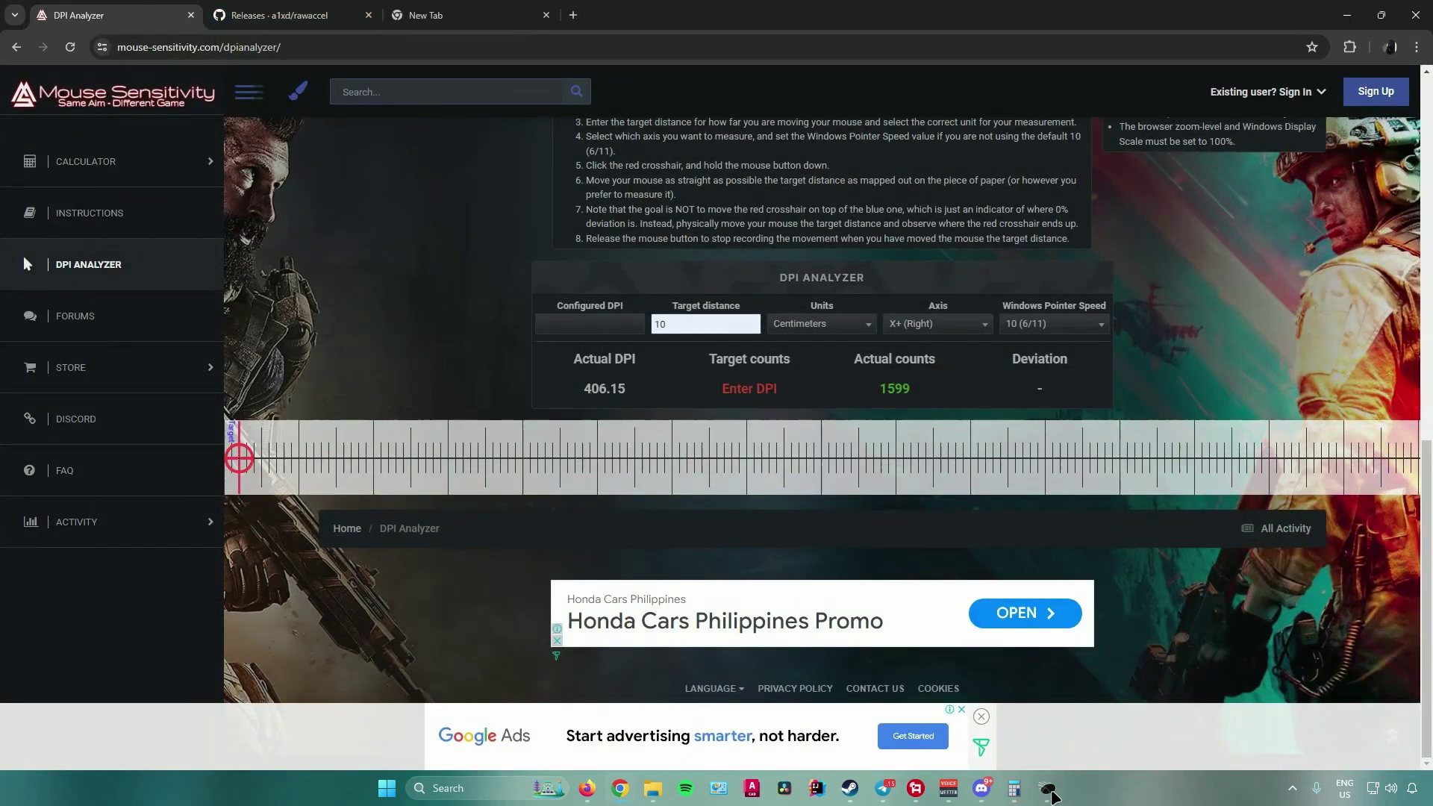
click(1014, 786)
click(832, 518)
click(908, 598)
click(908, 598)
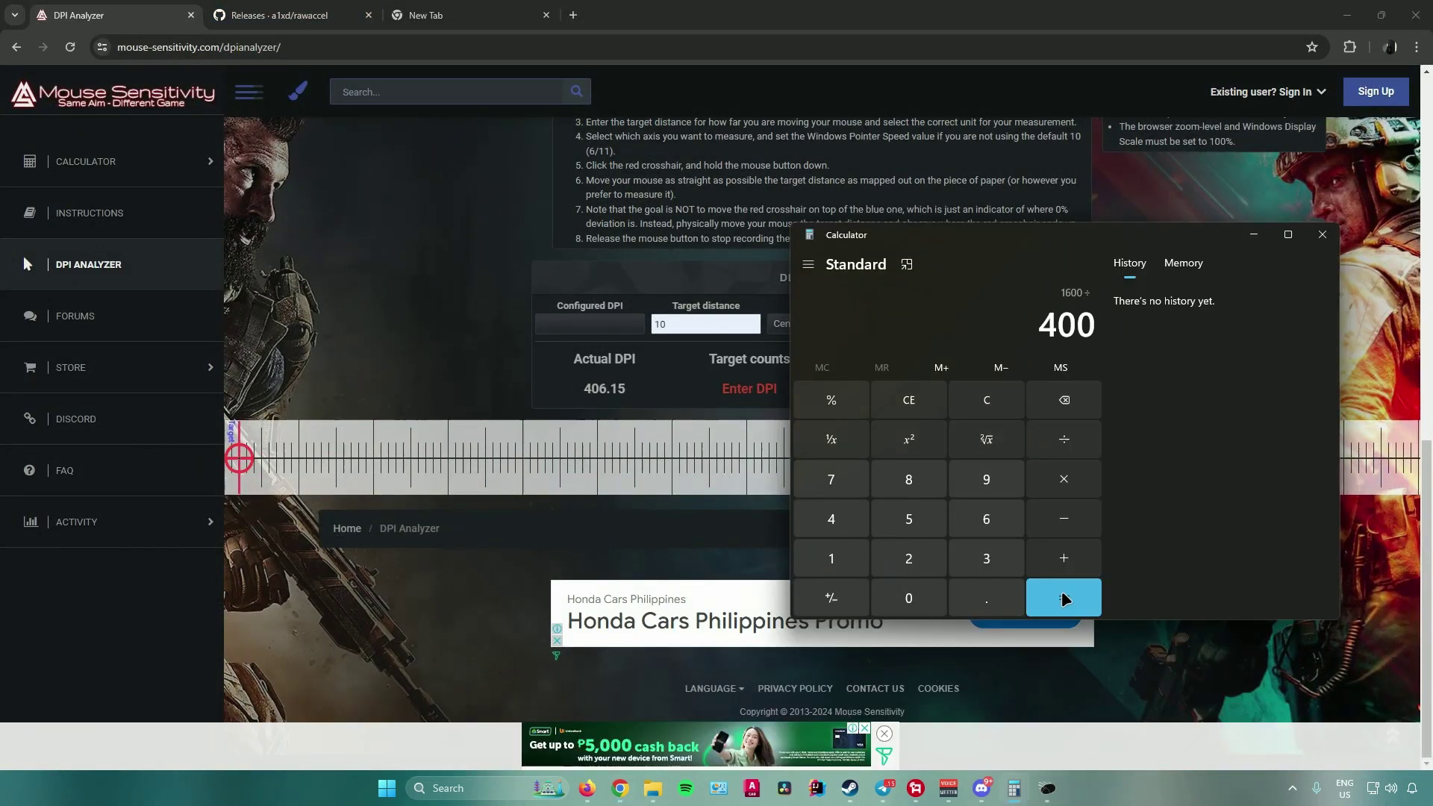
click(1066, 599)
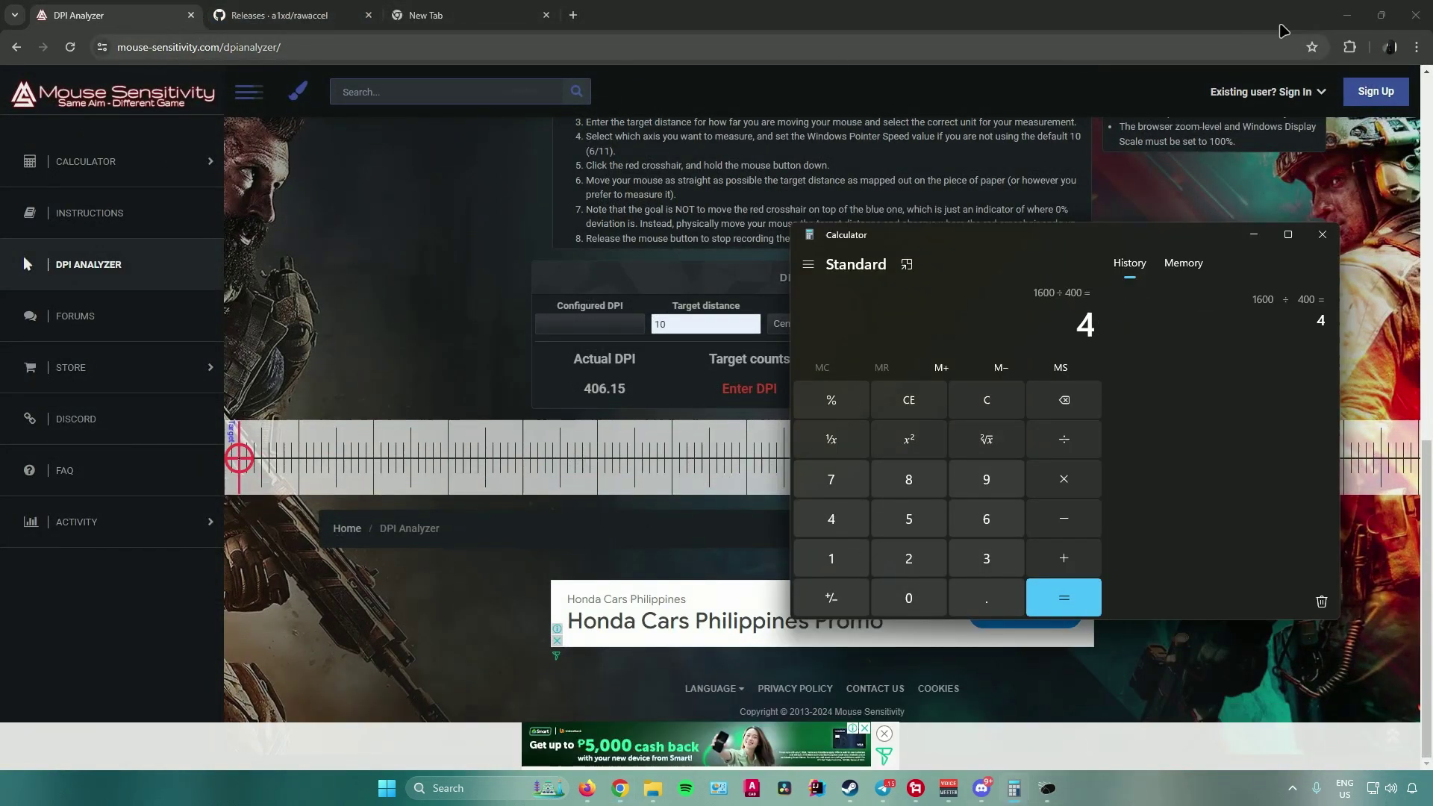
Bring Raw Accel forward and move it so the Calculator result stays visible
click(1050, 788)
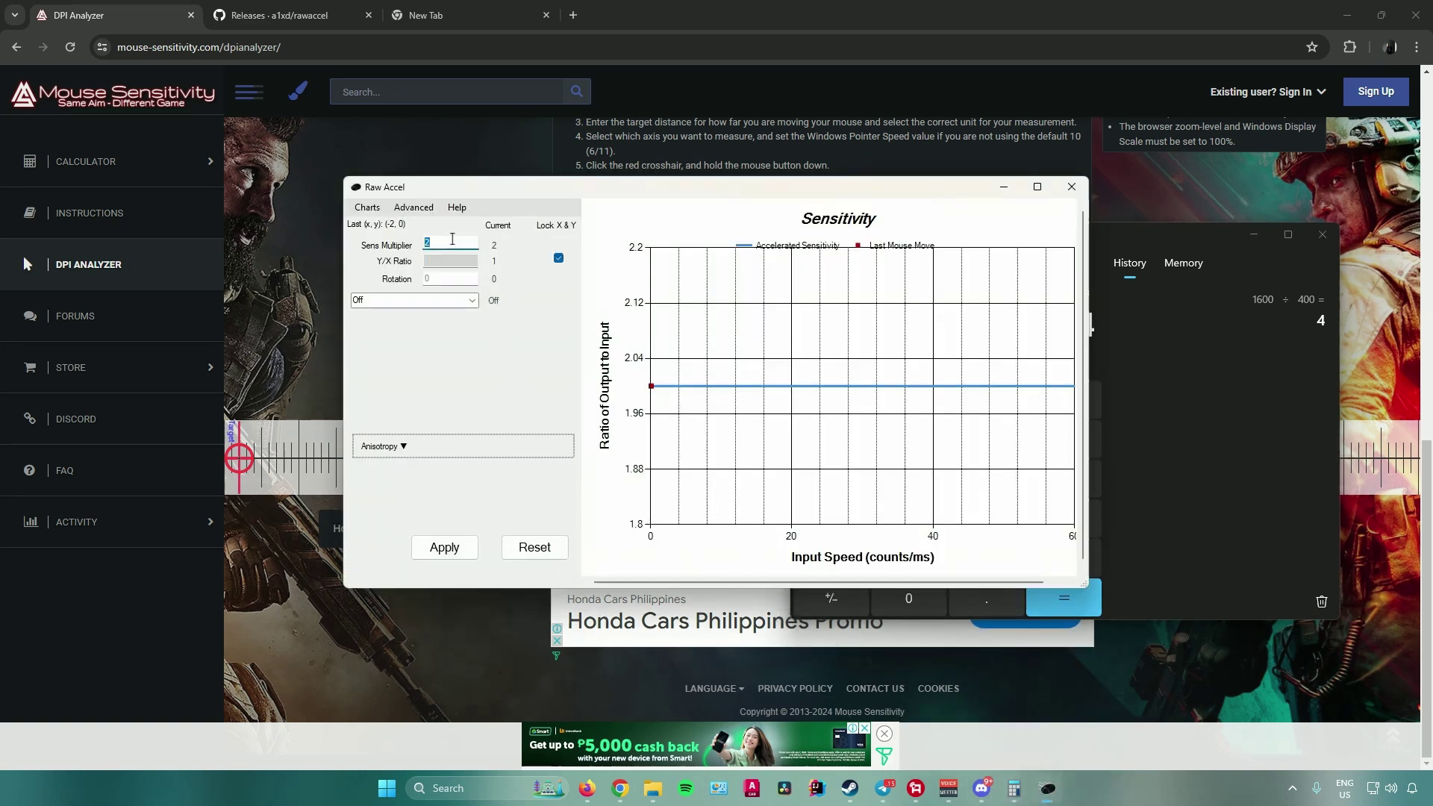
mouse_move(595, 197)
mouse_down()
mouse_move(365, 122)
mouse_move(390, 124)
mouse_up()
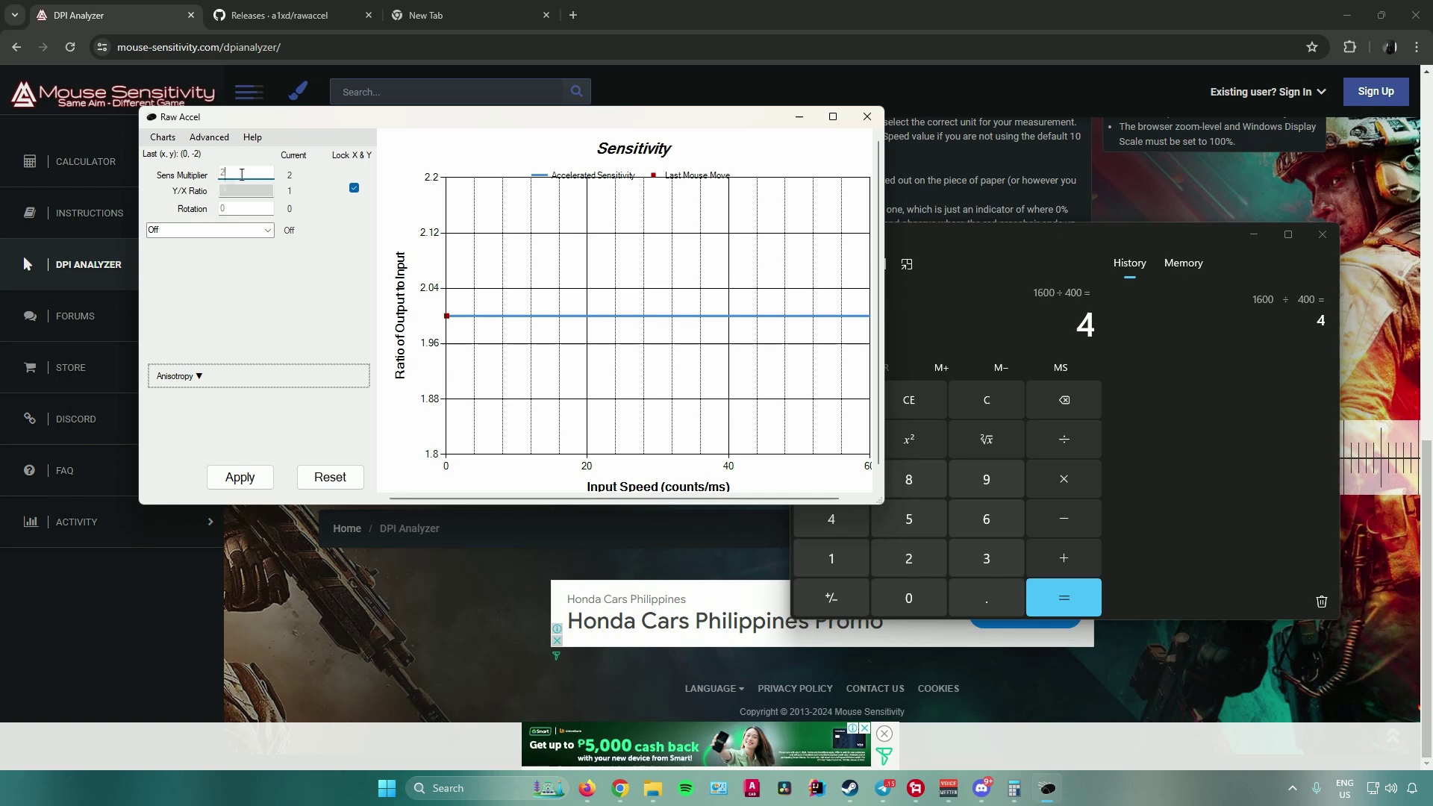